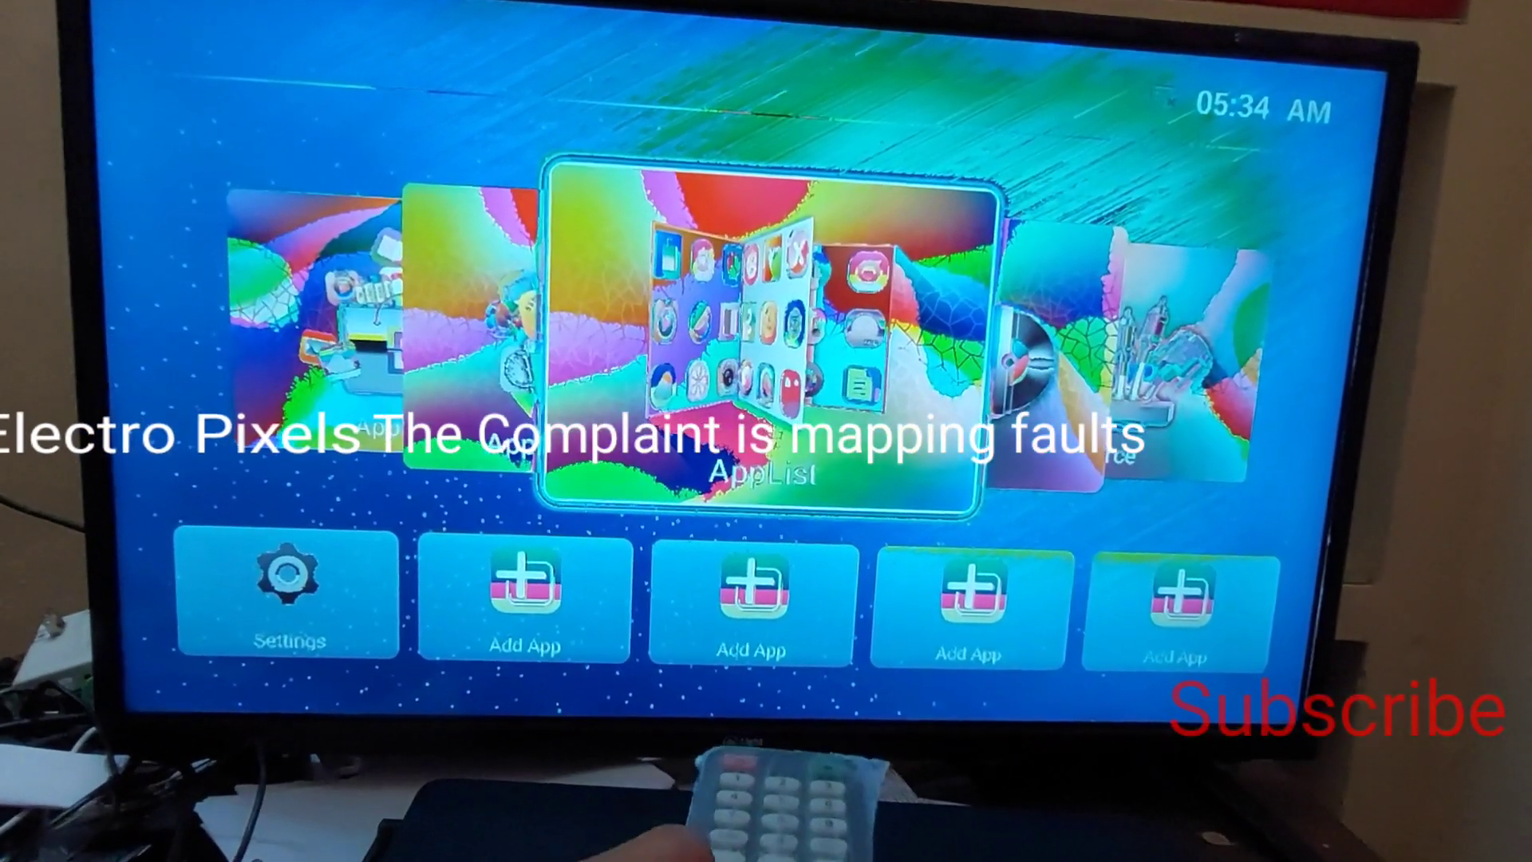
- Rotate the app carousel left past Browser and bring up the input source list
key(Left)
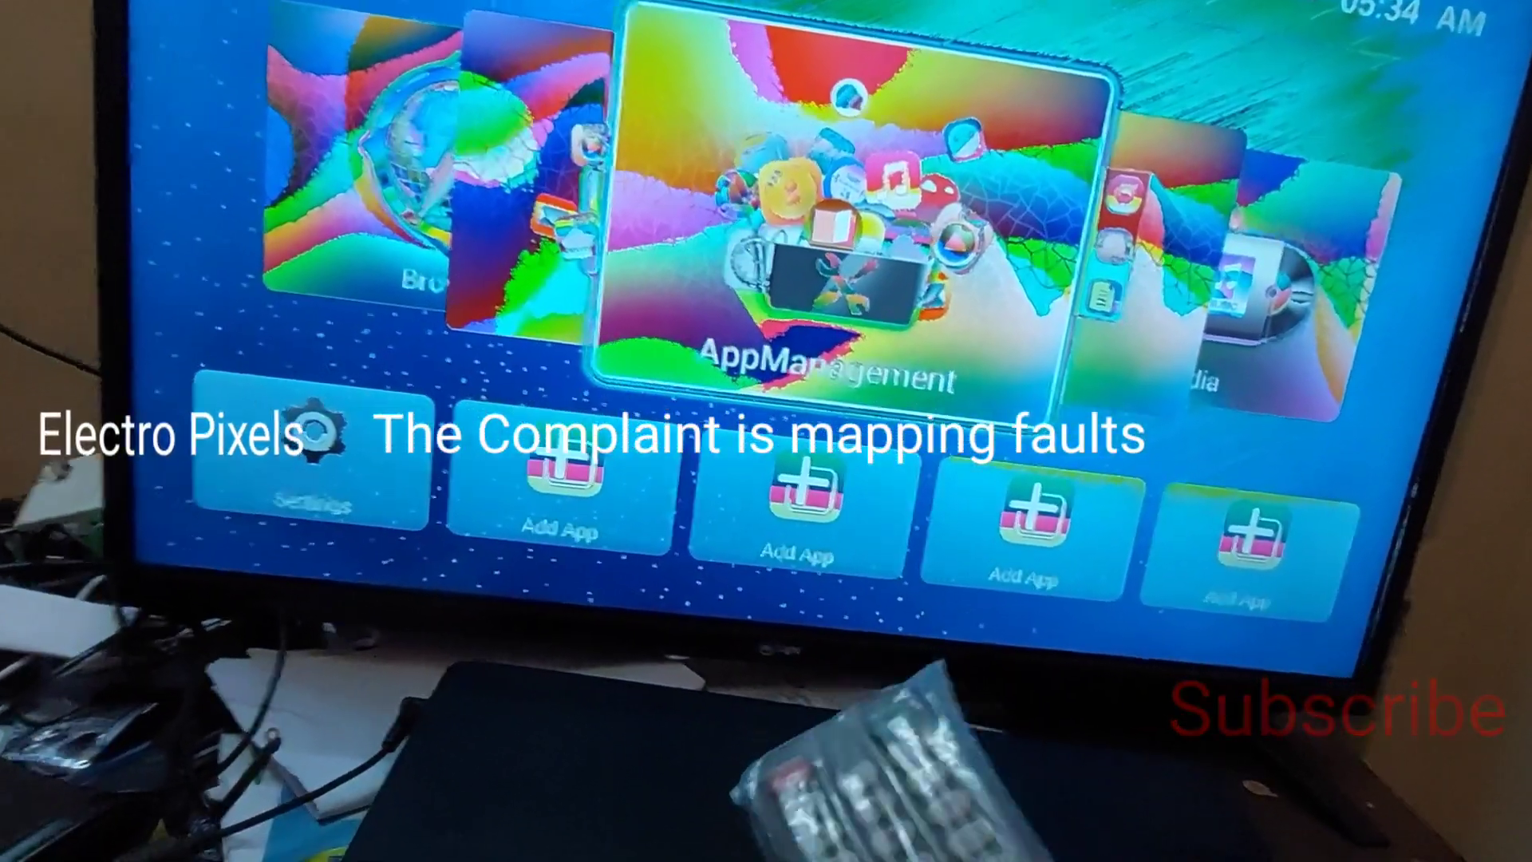
key(Left)
key(Left)
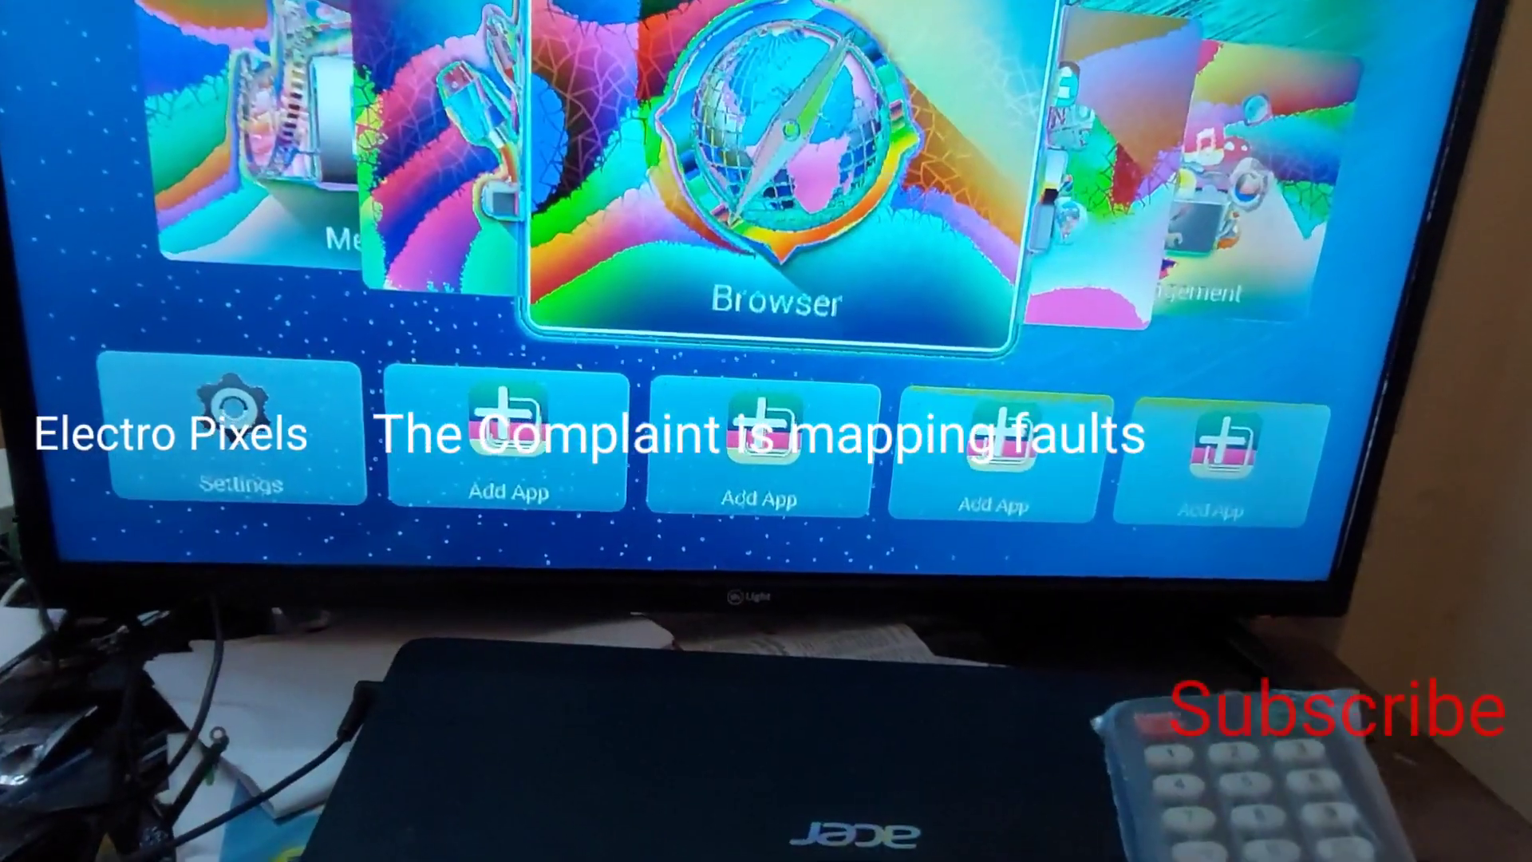
key(Left)
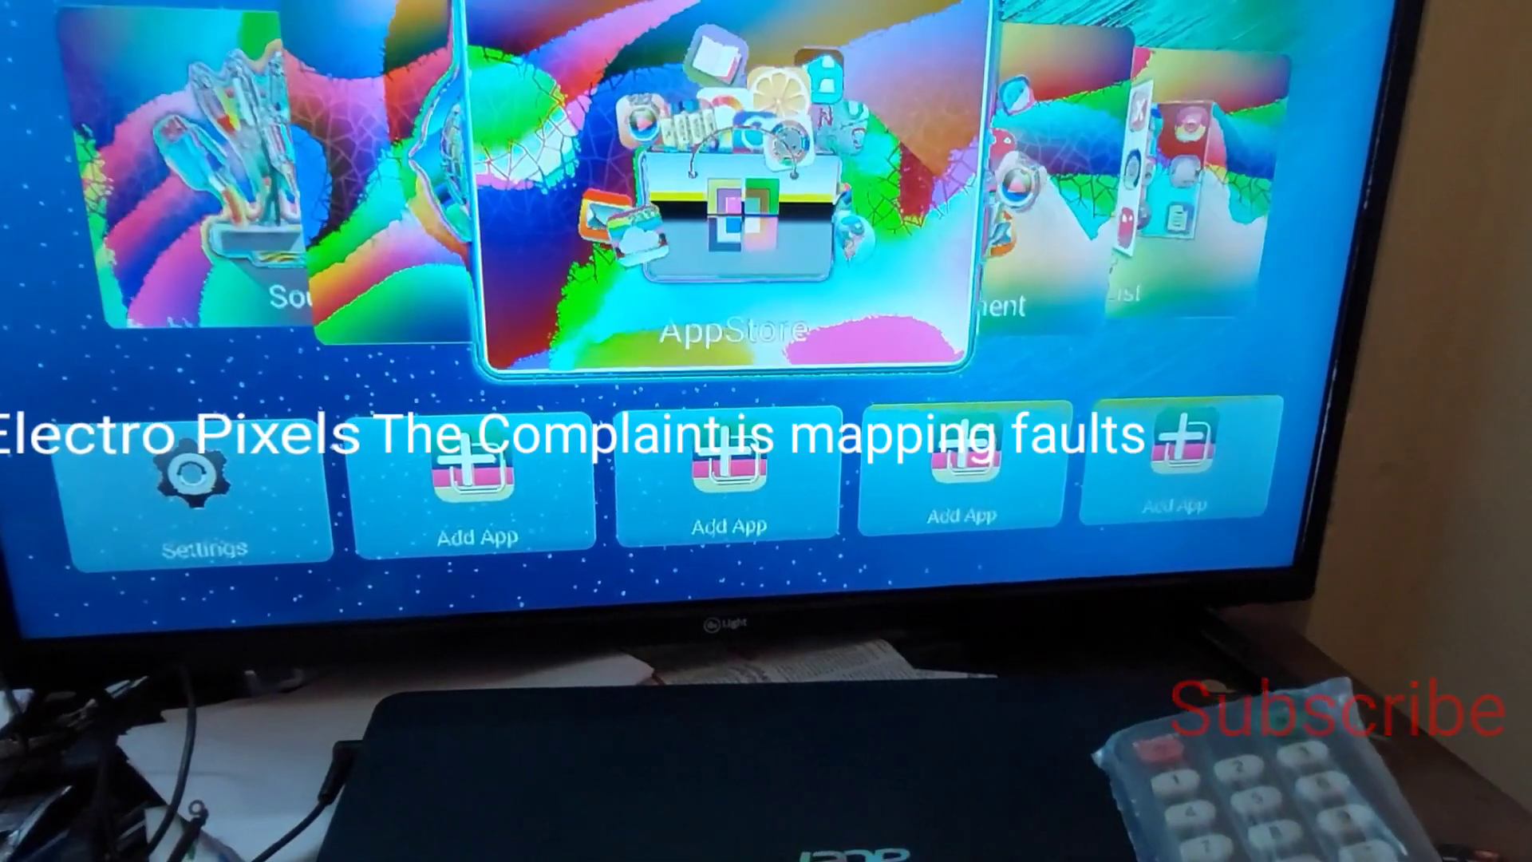
key(Left)
key(Left)
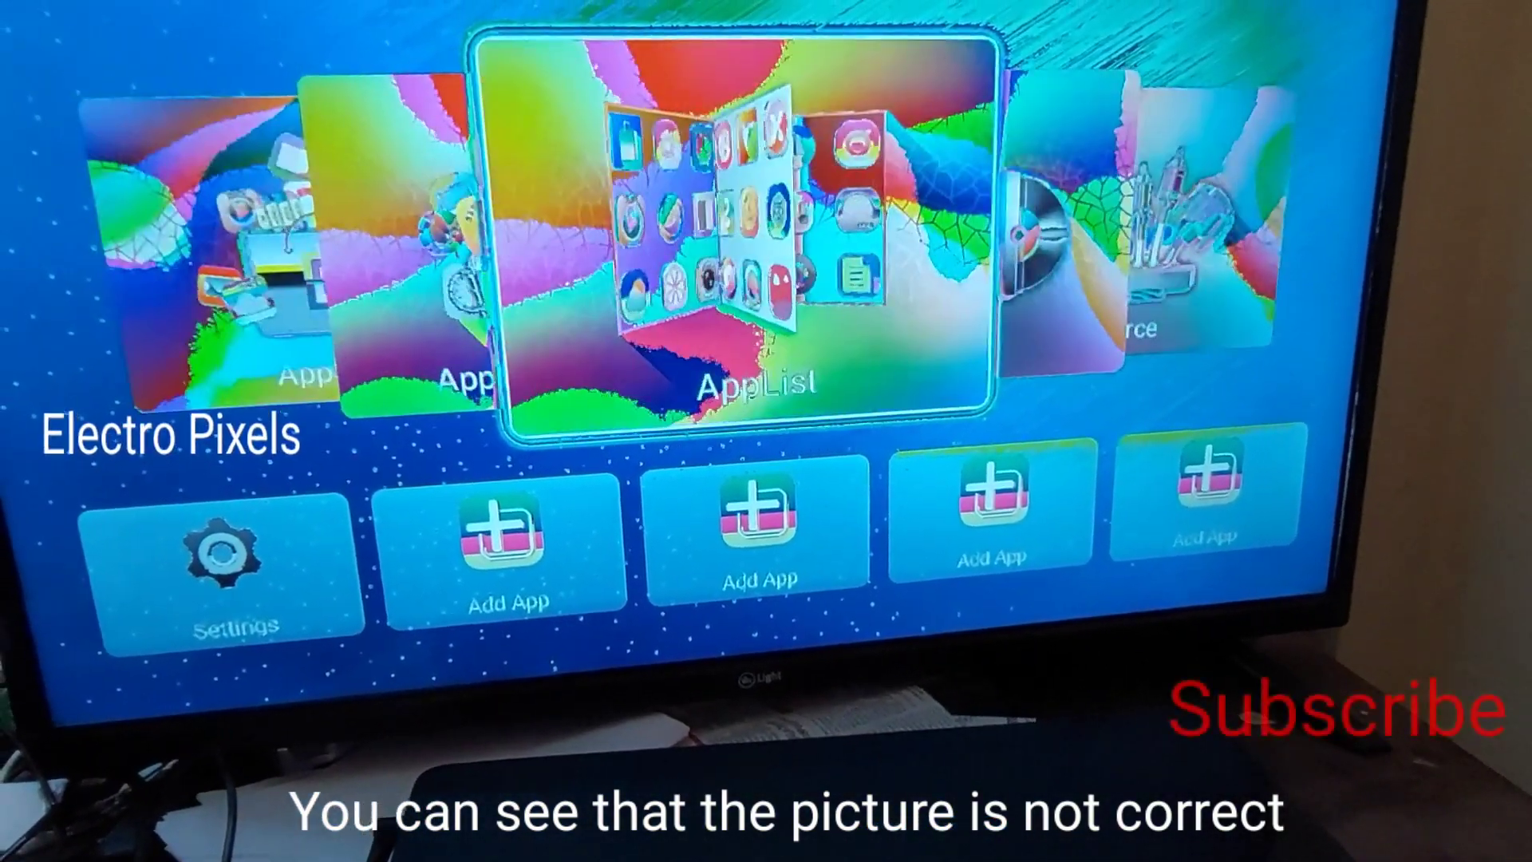
key(Left)
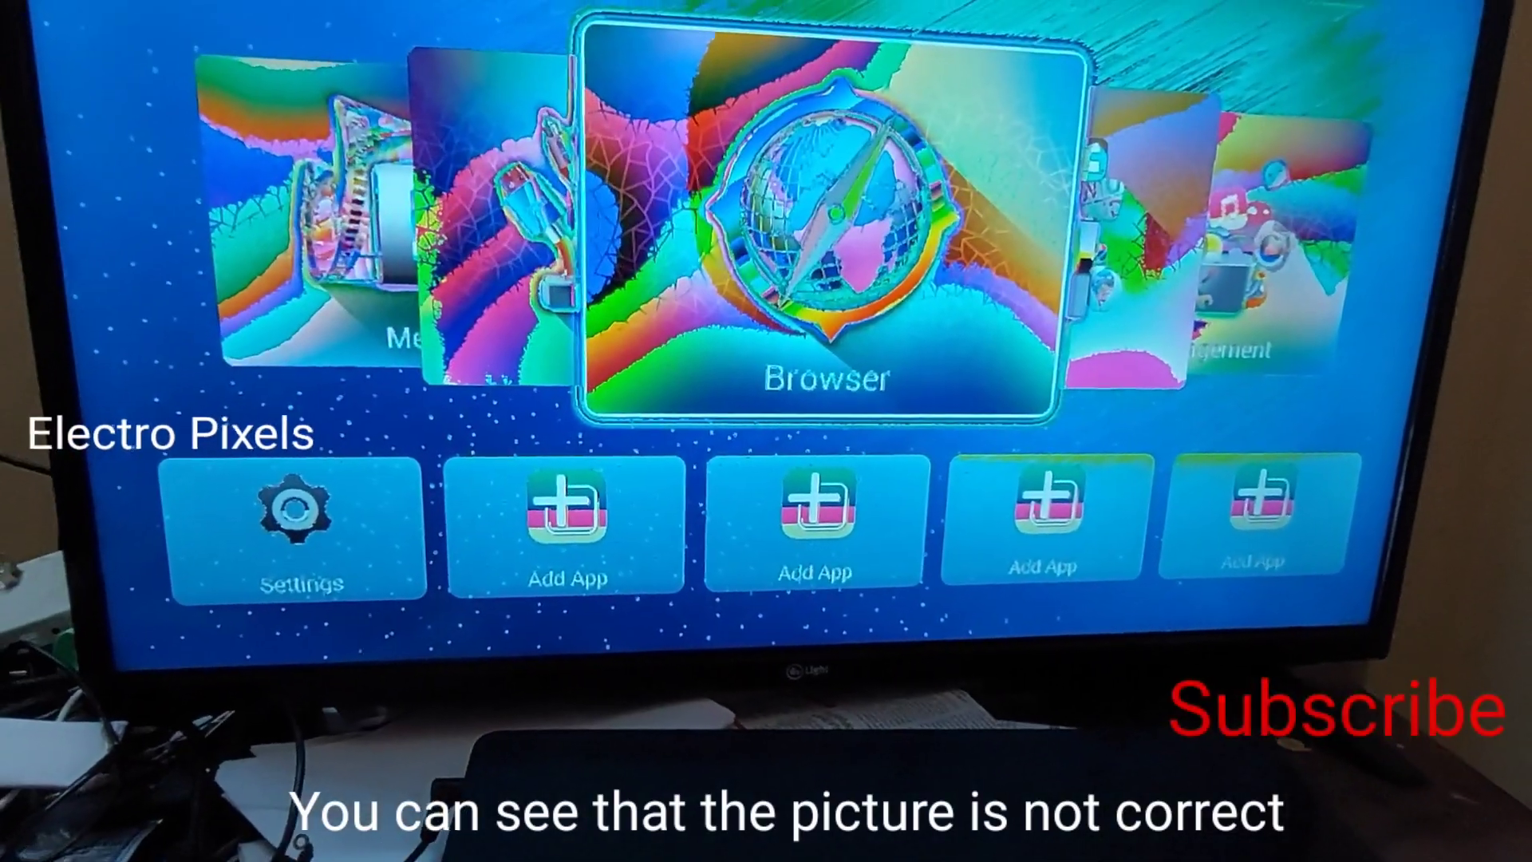
key(Left)
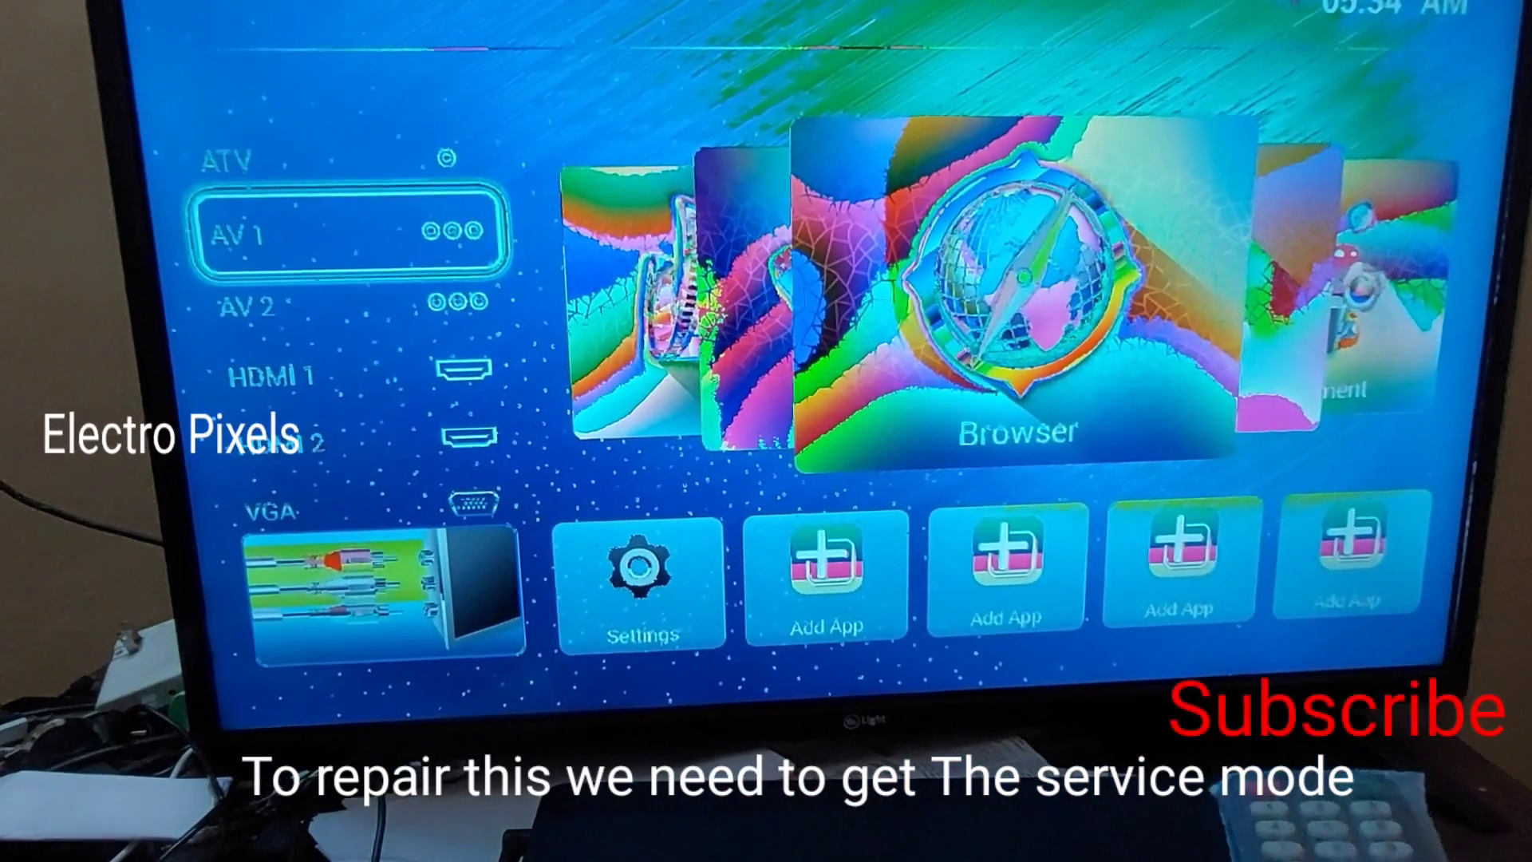
- Confirm AV 1 as the TV input, then bring up the TV Setting menu
key(Return)
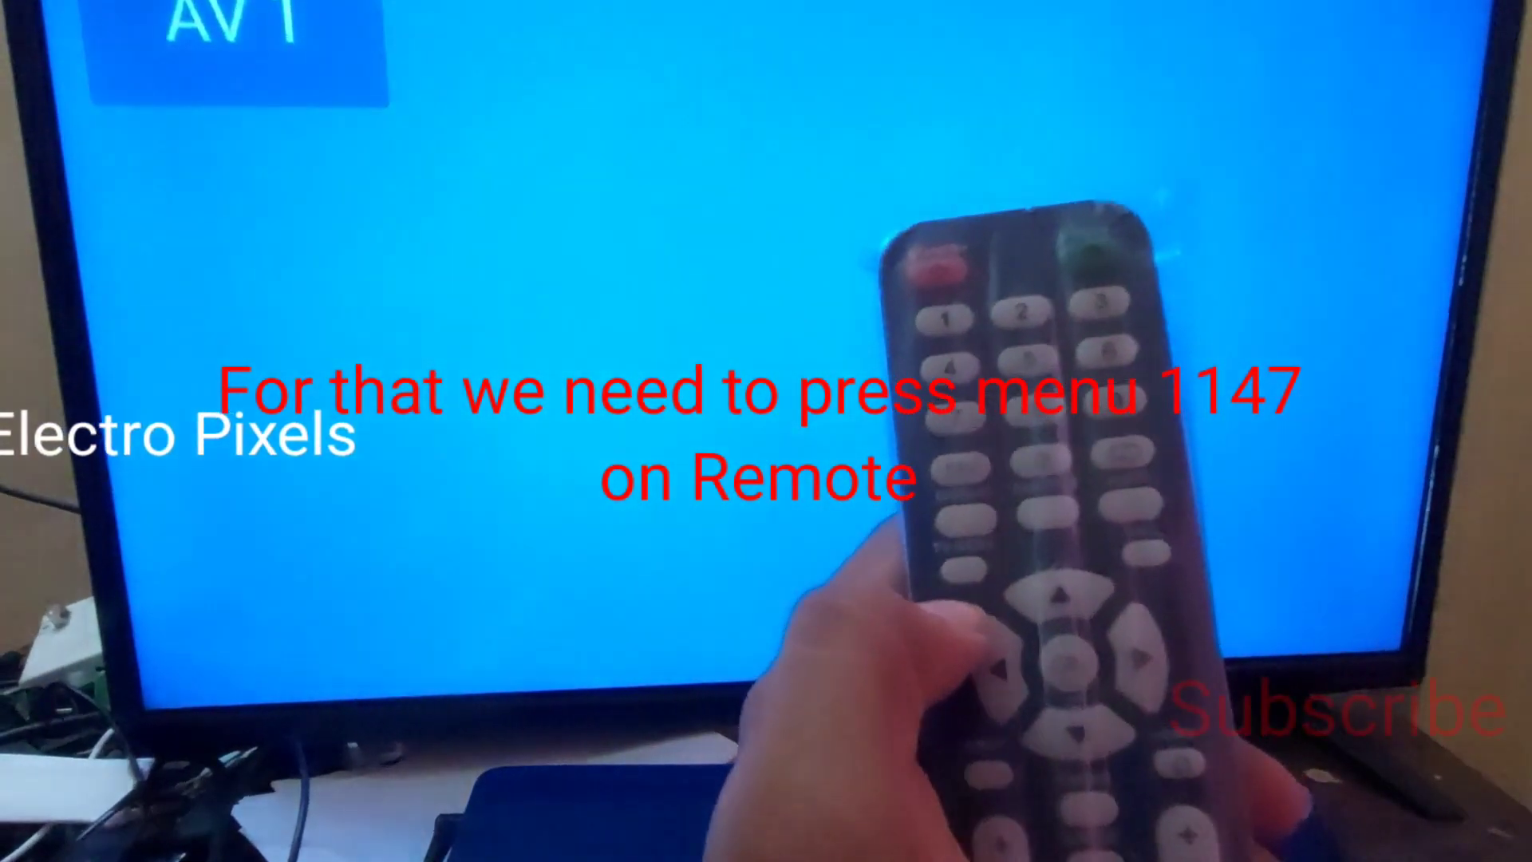
key(Menu)
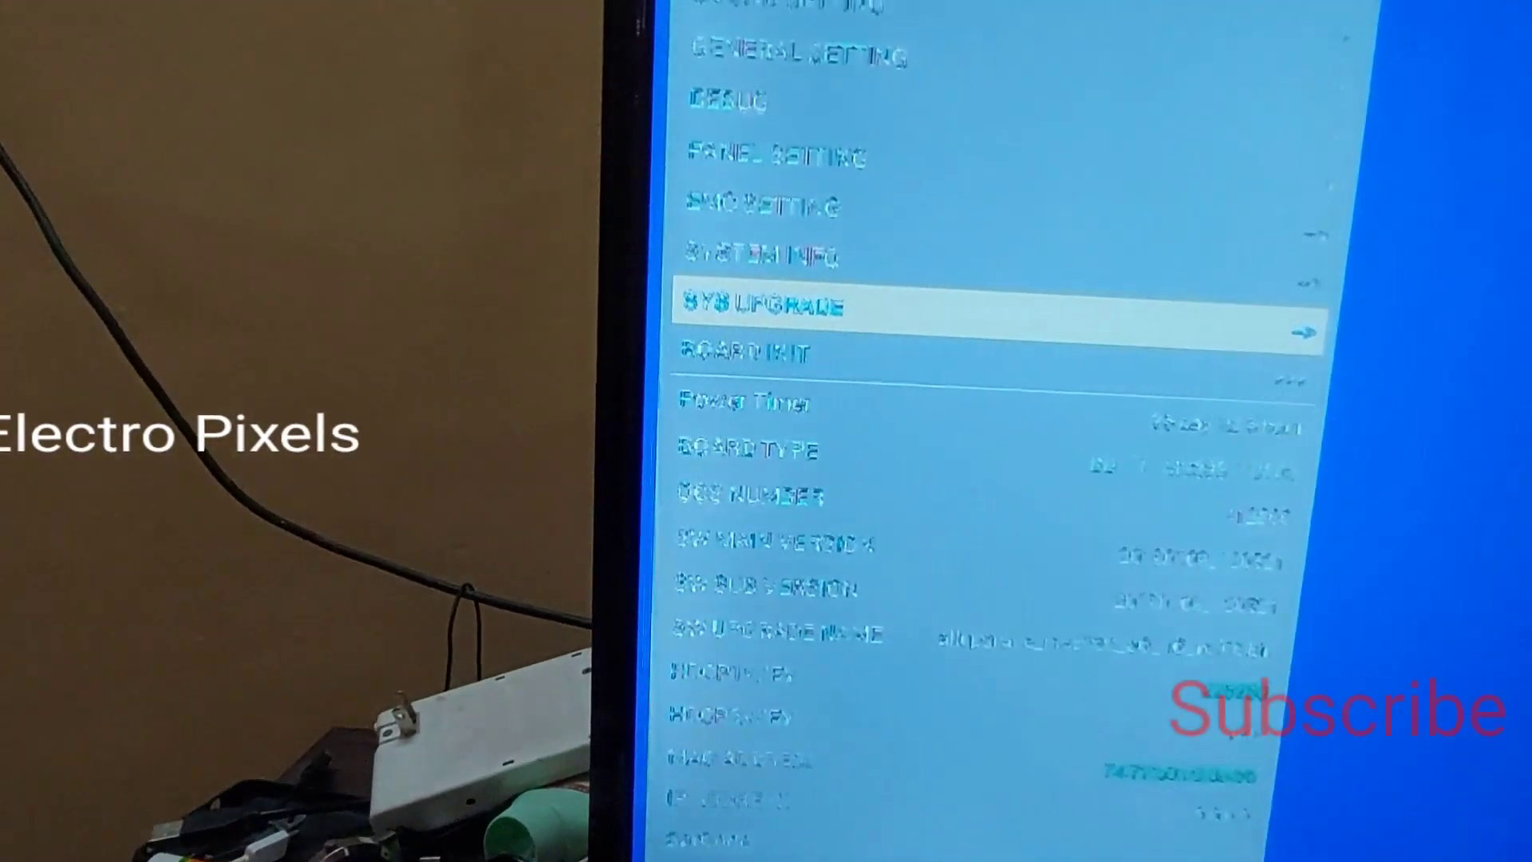
- Move the factory menu highlight up to PANEL SETTING
key(Up)
key(Up)
key(Up)
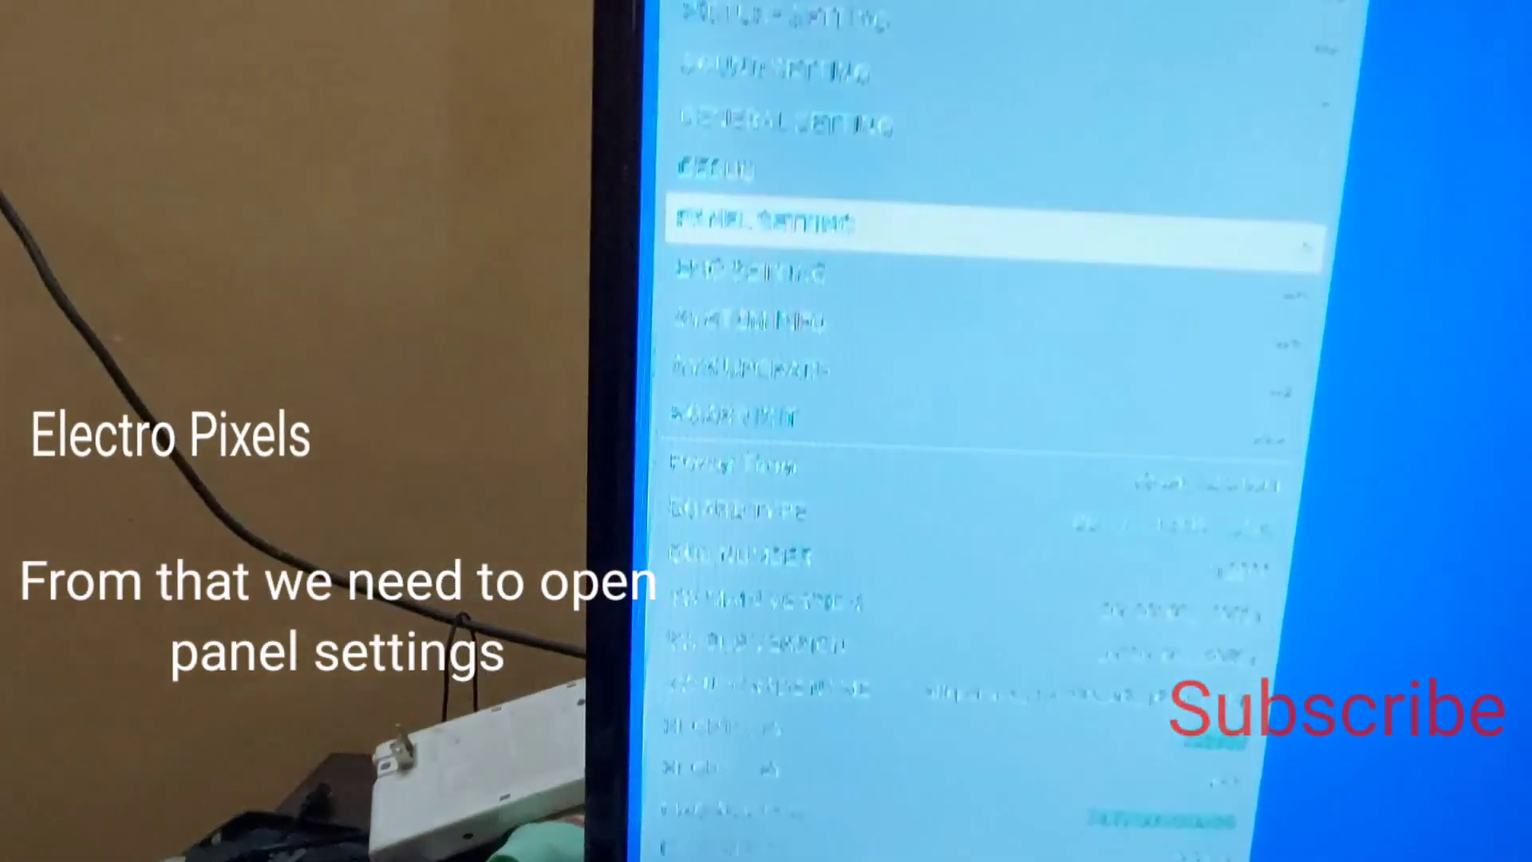
- Enter PANEL SETTING and move down to DCR BACKLIGHT STEP, toward LVDS Color Depth
key(Return)
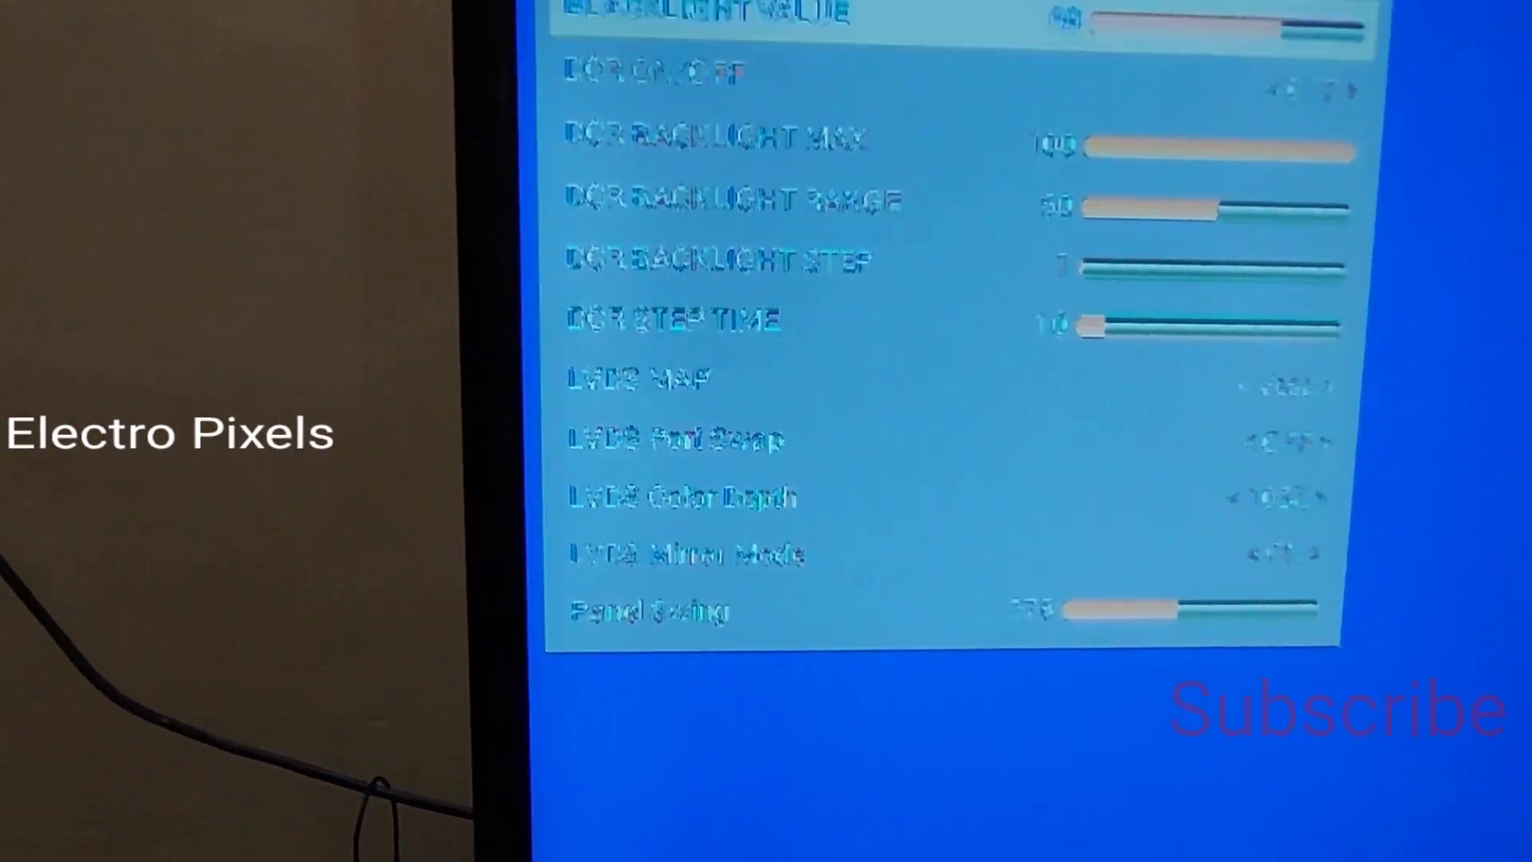
key(Down)
key(Down)
key(Down)
key(Down)
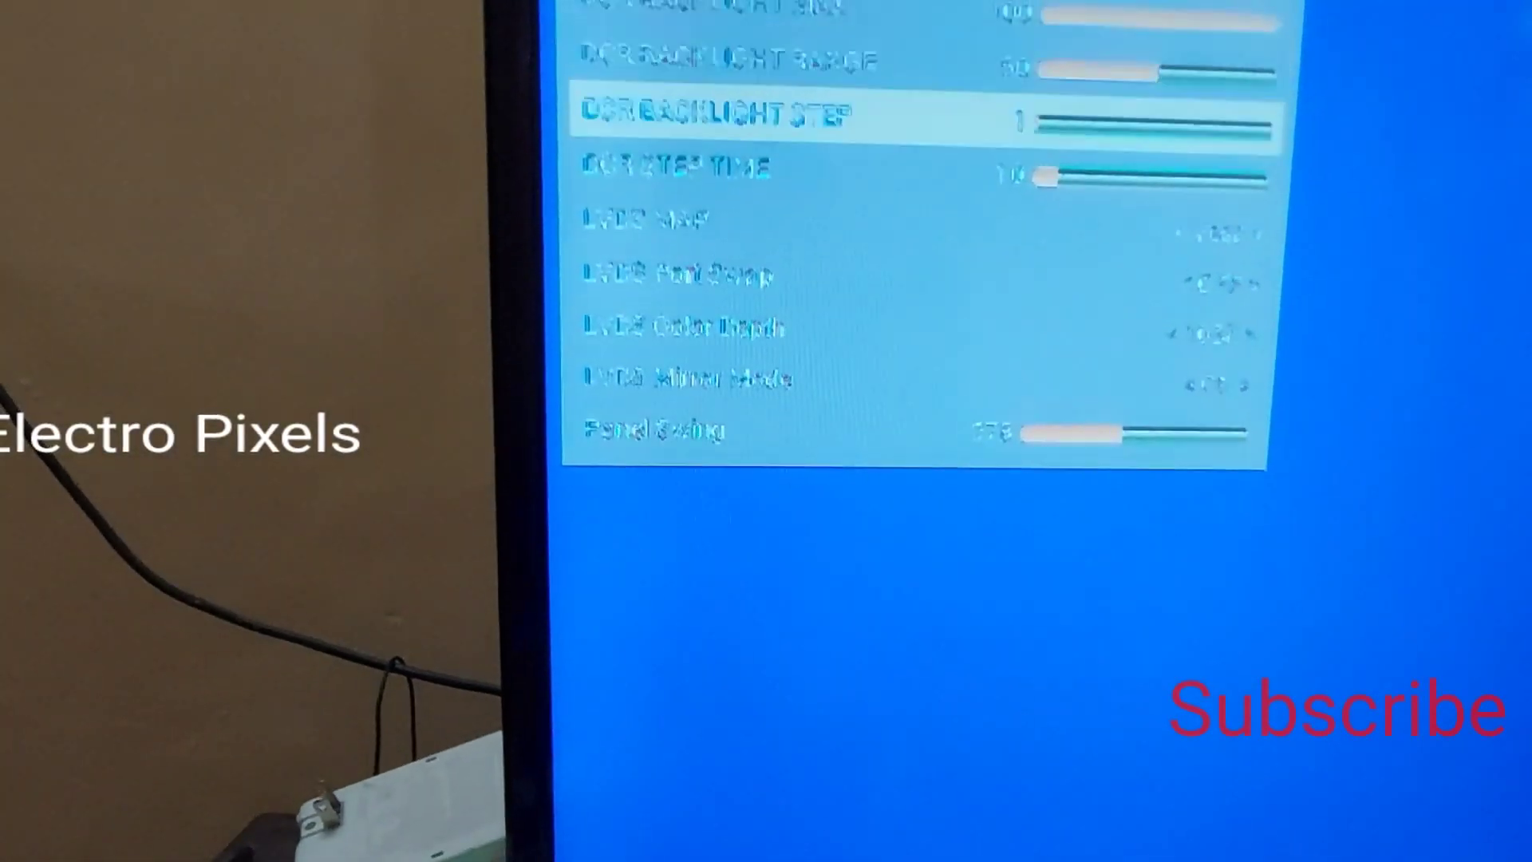
key(Down)
key(Down)
key(Down)
key(Down)
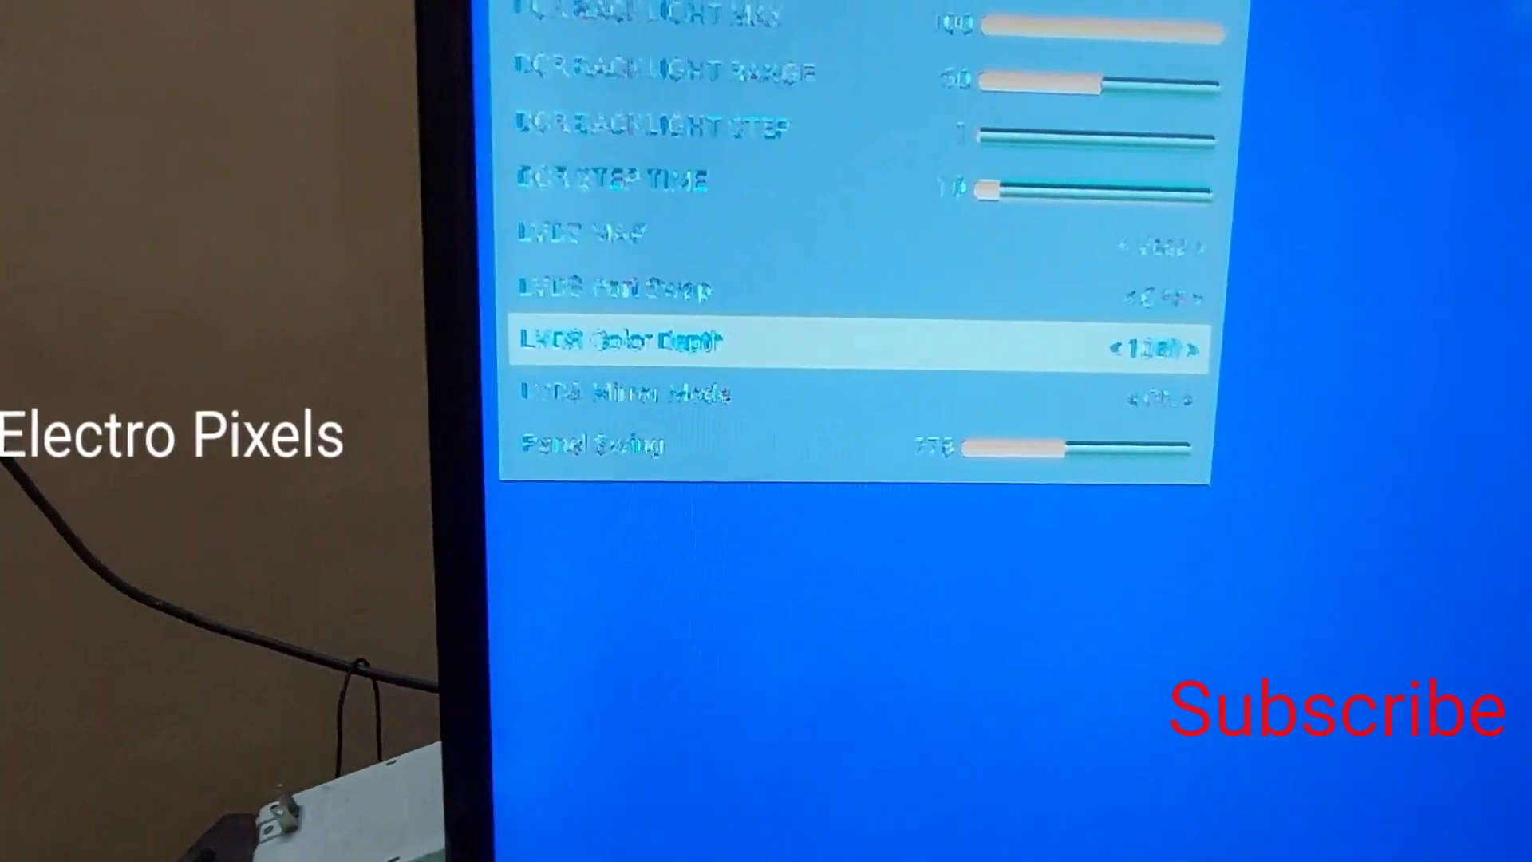